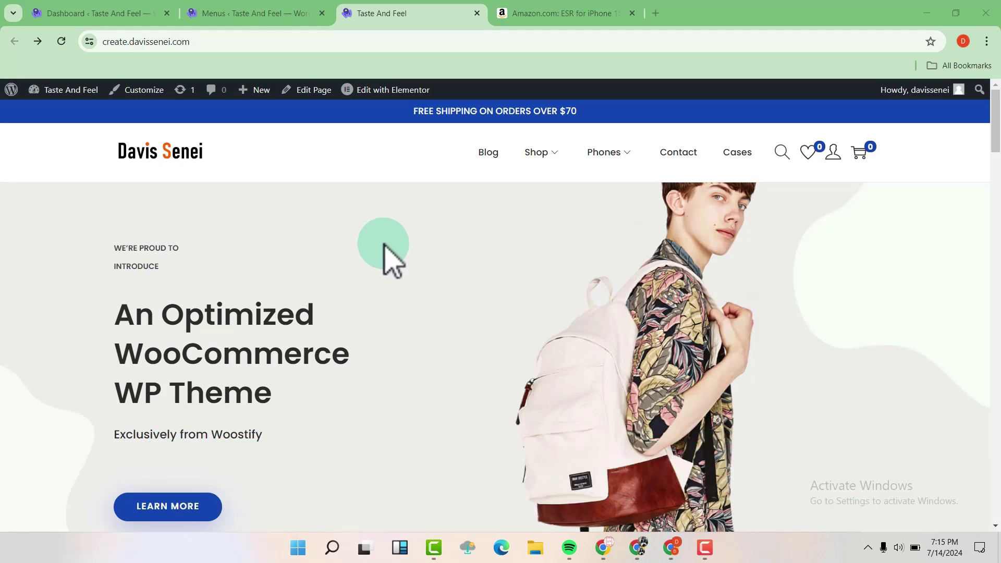
scroll(482, 267, down, 1)
scroll(487, 277, up, 1)
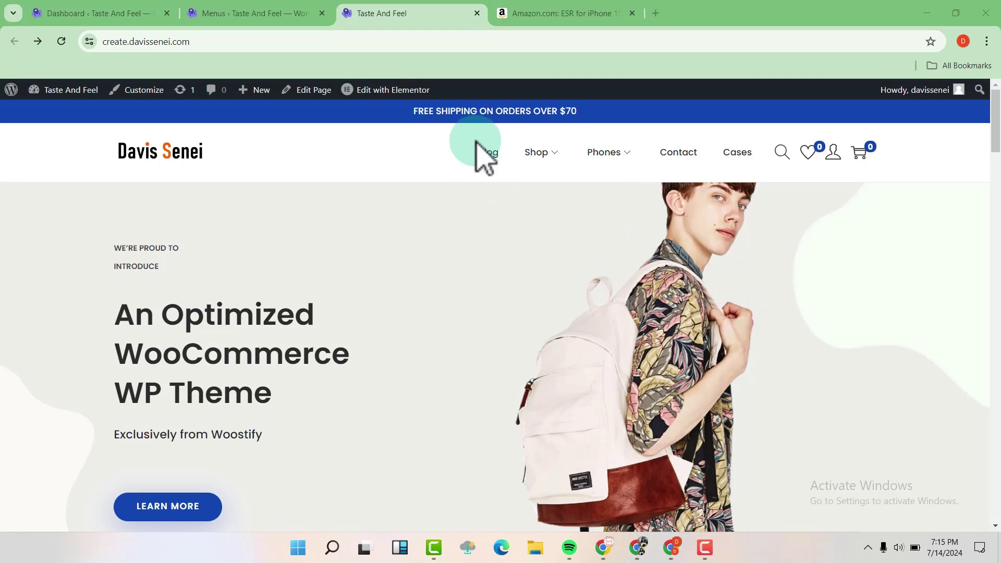
Step: Visit the Contact page from the site header and come back to the homepage
click(678, 155)
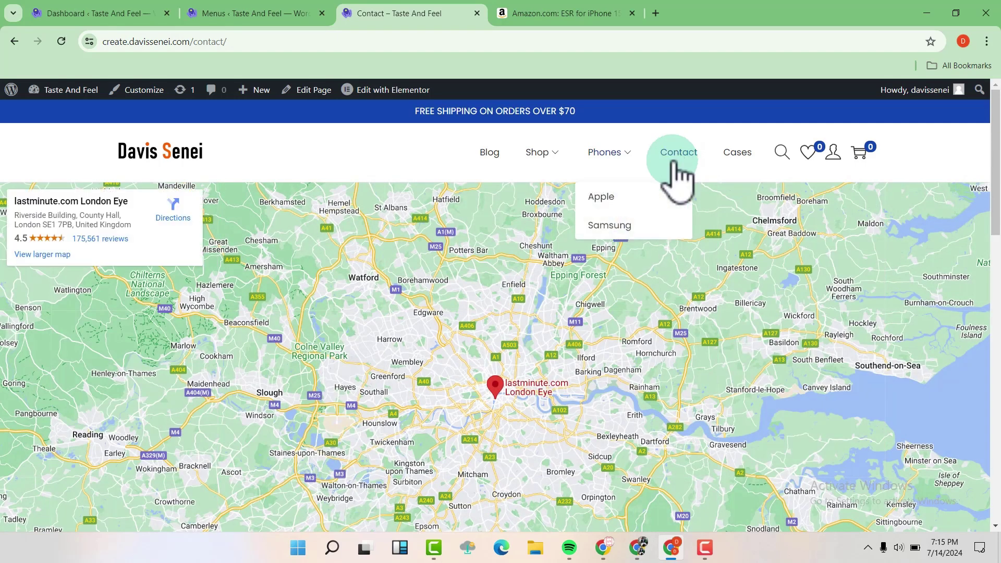
click(574, 311)
scroll(540, 337, down, 5)
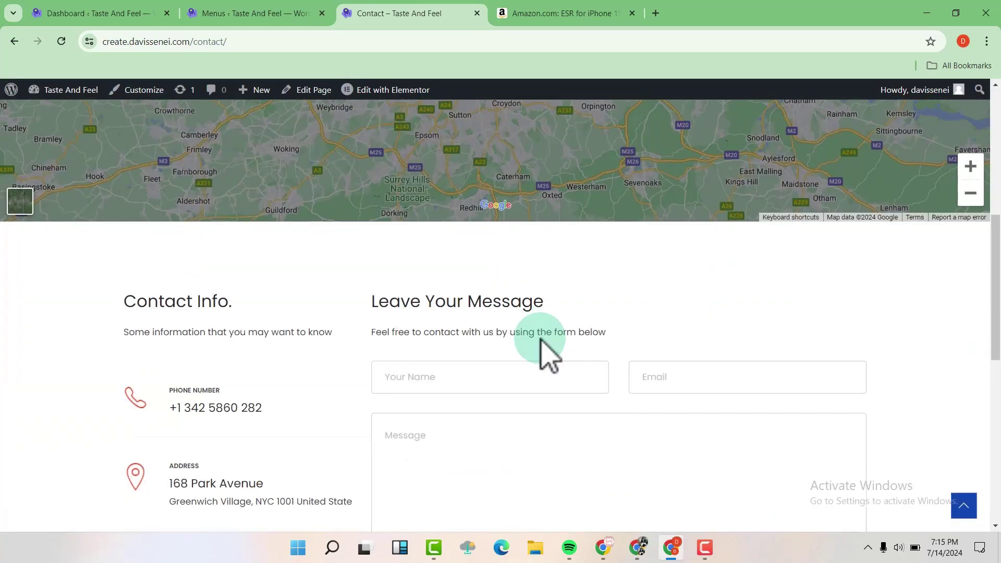
scroll(539, 337, up, 3)
scroll(539, 337, up, 2)
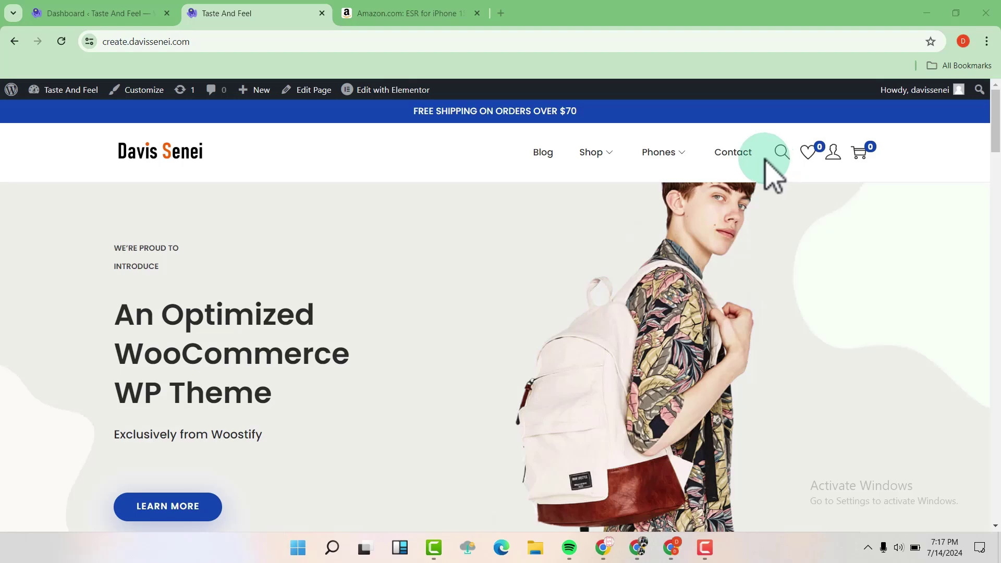
Step: Go to the admin dashboard and reach Appearance > Menus showing Blog, Shop, Phones, Contact
click(126, 16)
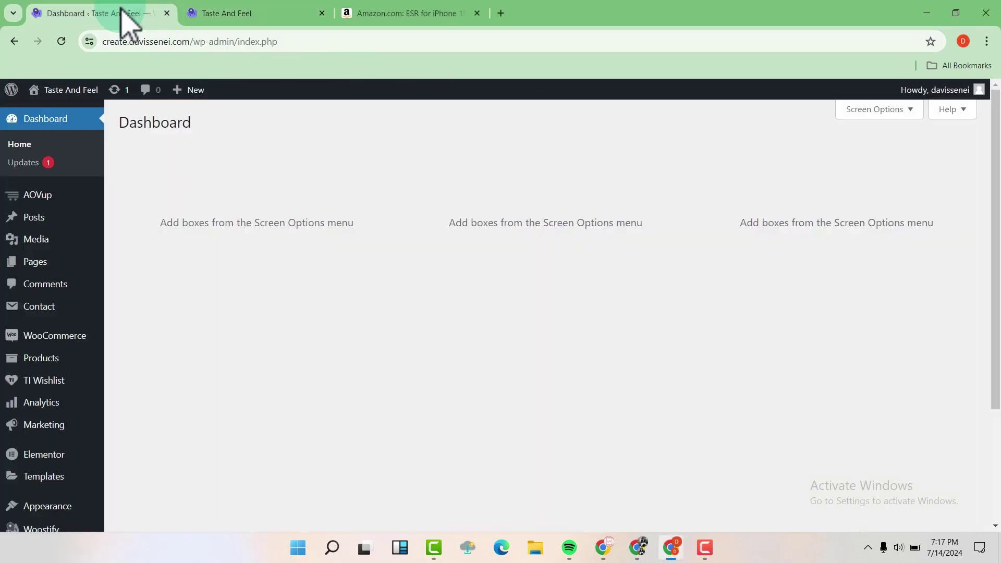
scroll(43, 391, down, 2)
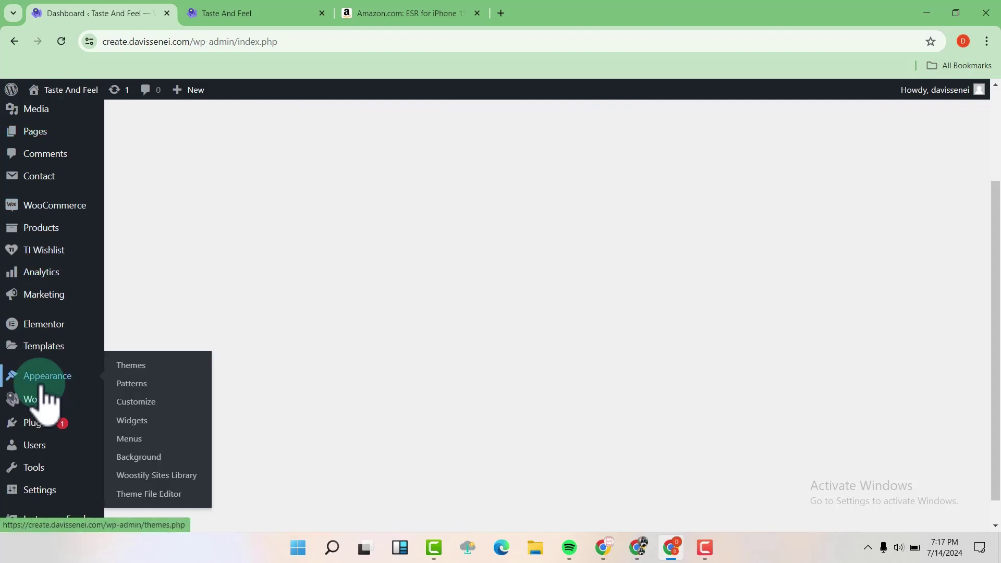
click(132, 442)
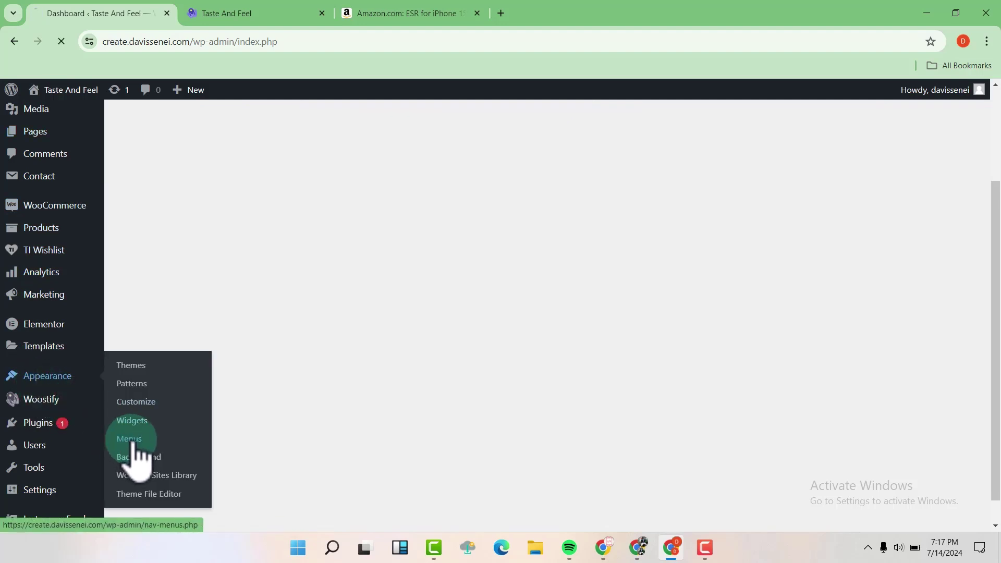
scroll(476, 381, down, 2)
scroll(473, 368, down, 1)
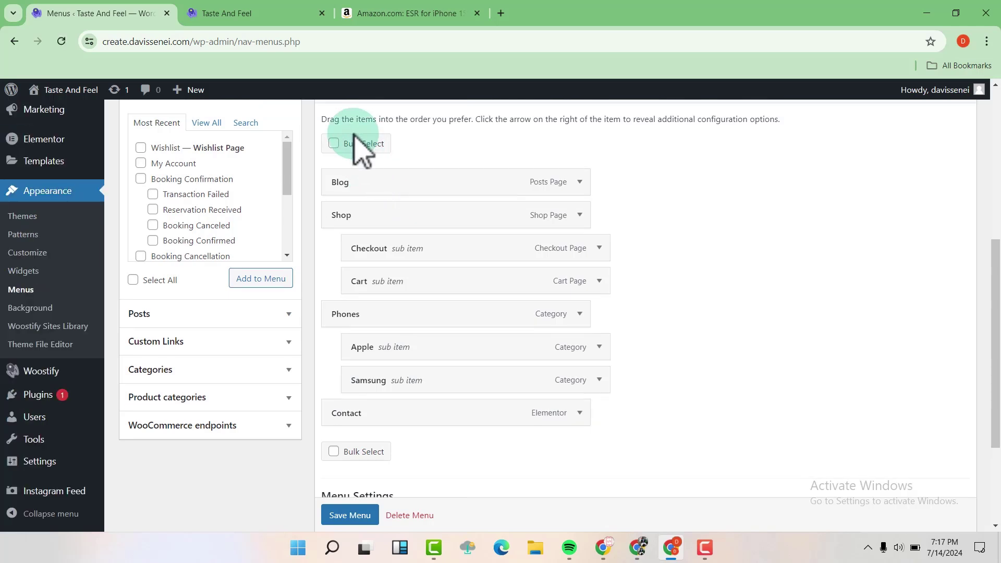
Step: Check the live homepage, return to Menus and collapse the Pages panel
click(280, 16)
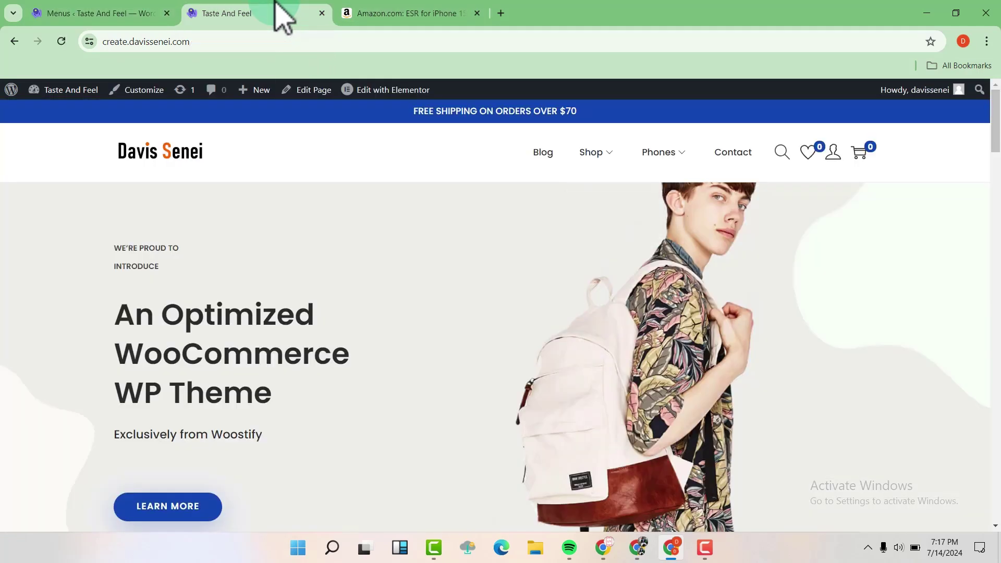
click(128, 14)
drag(494, 353, 513, 379)
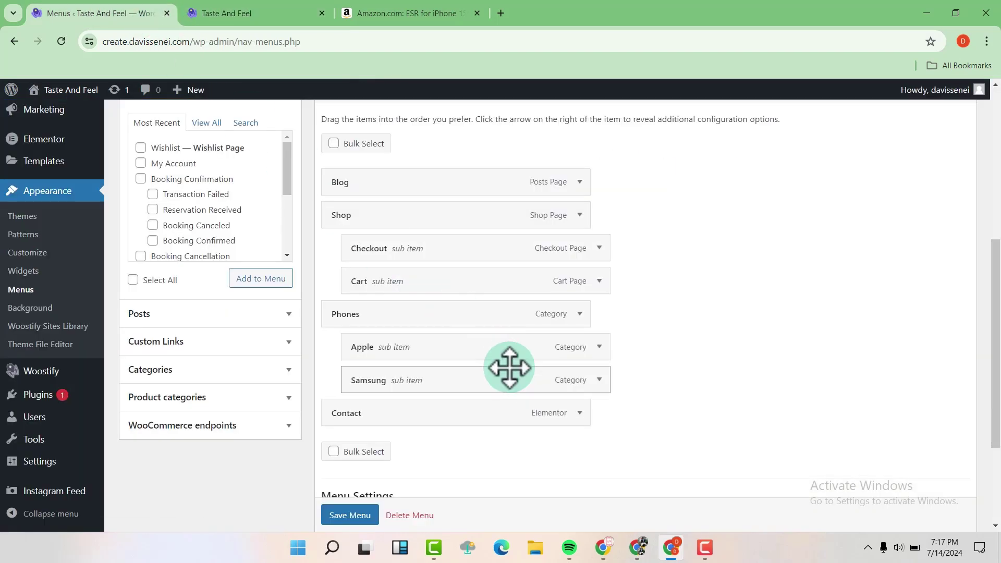
scroll(404, 330, up, 2)
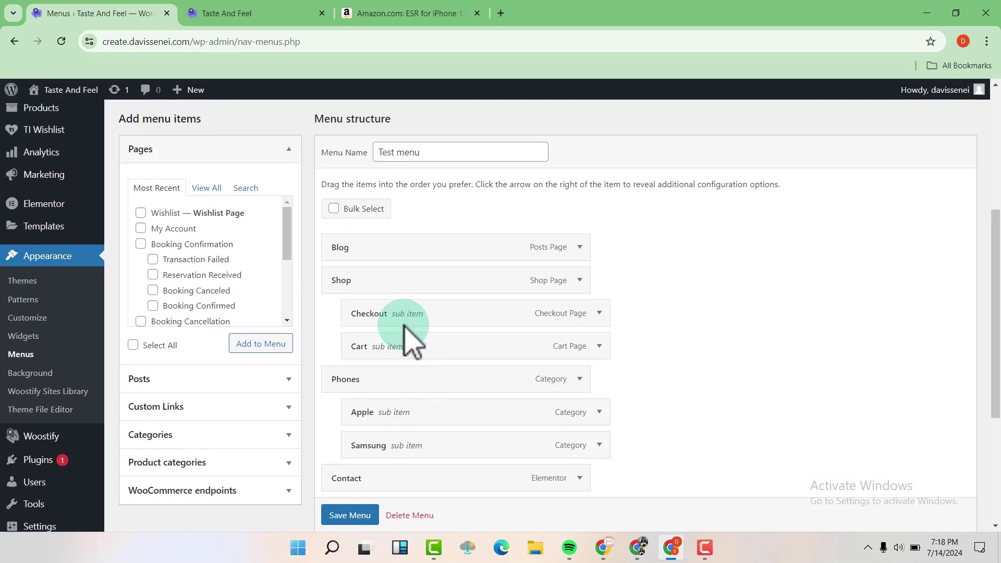
click(290, 157)
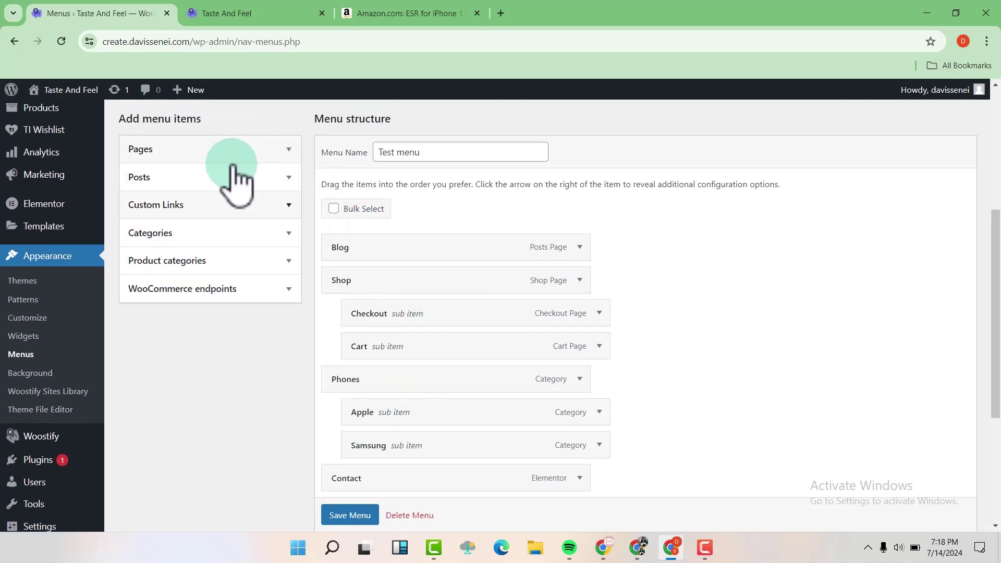
Step: Fill the Custom Links URL with the Amazon iPhone case product address copied from its tab
click(289, 204)
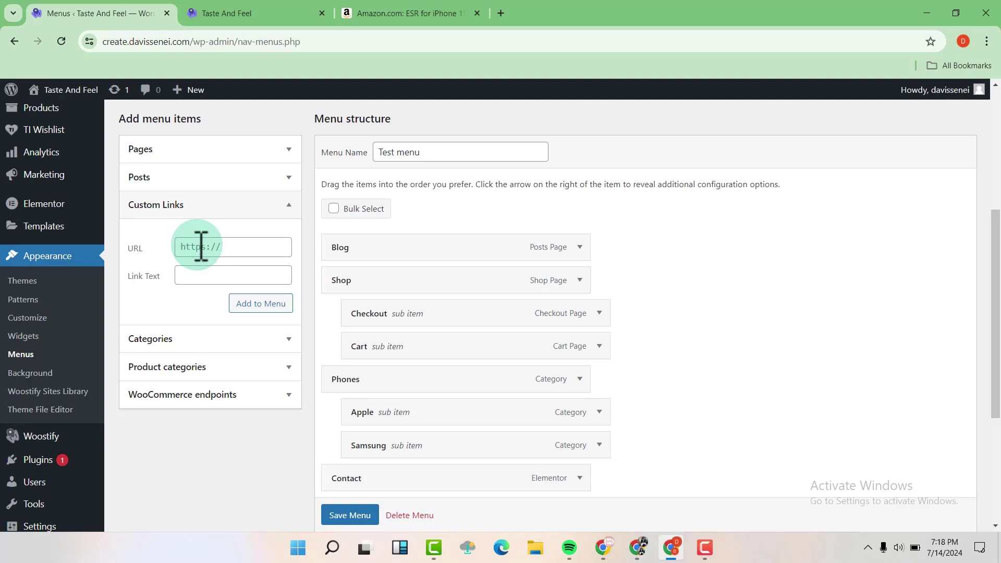
click(201, 247)
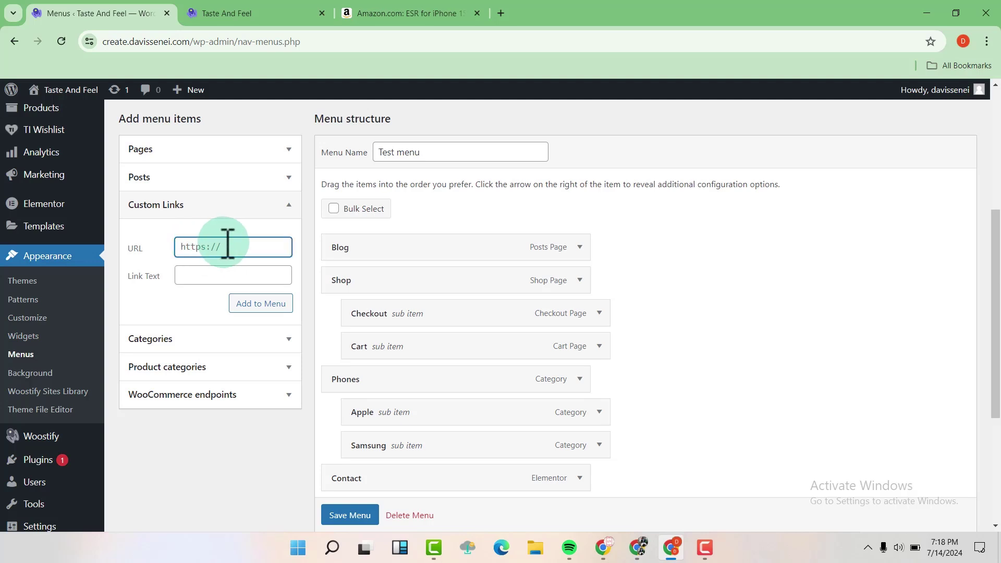
click(410, 21)
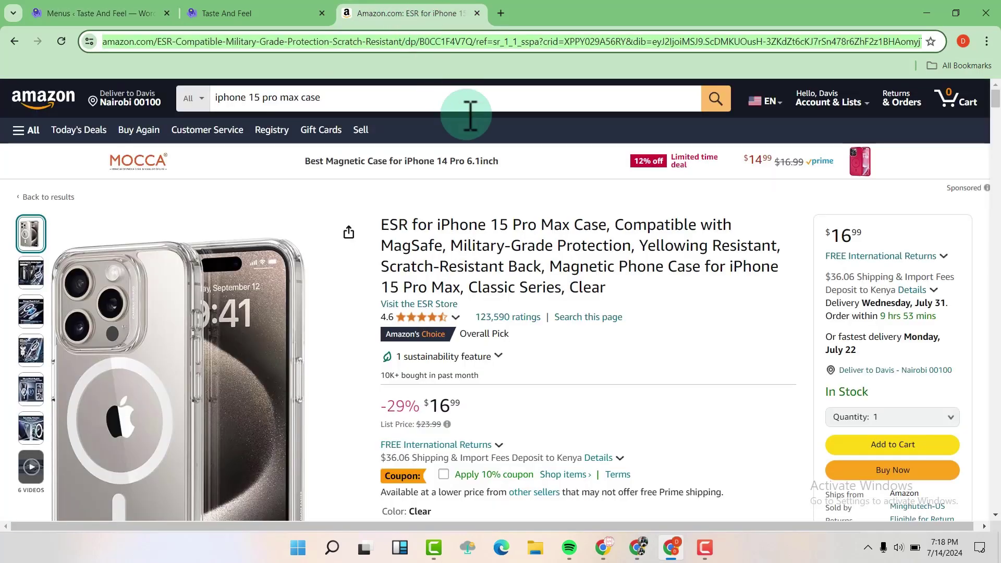
click(514, 205)
click(400, 41)
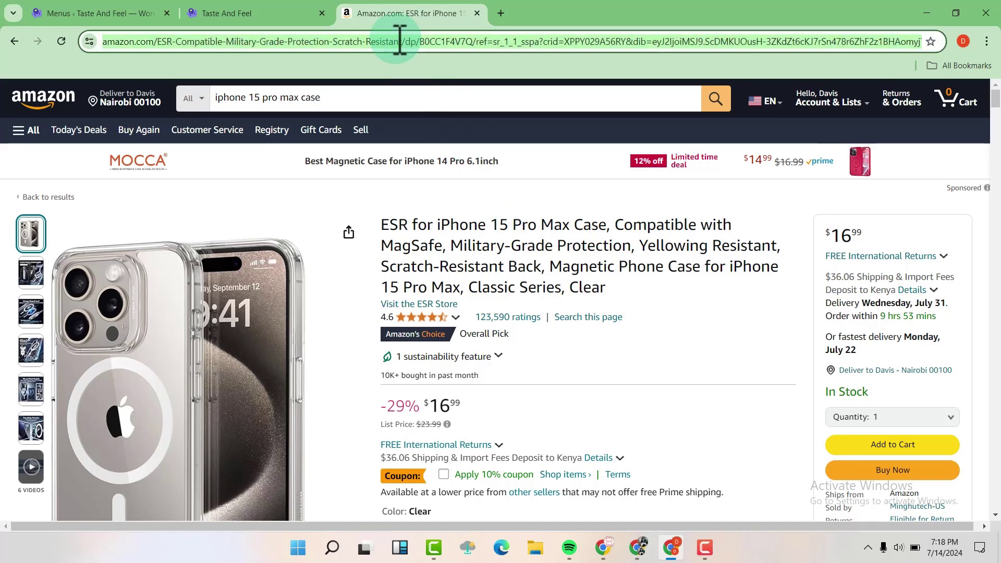
click(98, 13)
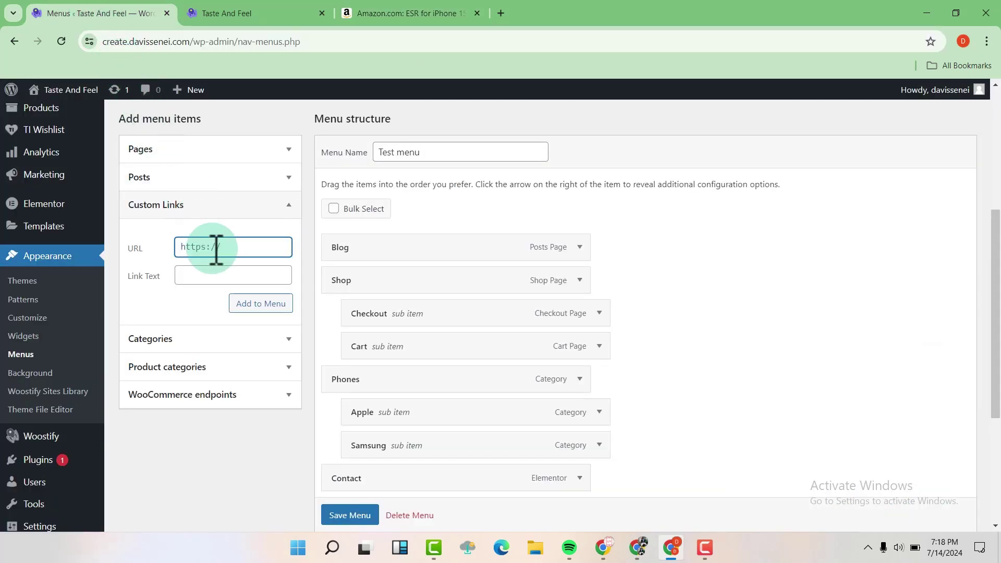
key(ctrl+v)
Step: Give the link the text 'Cases' and add it to the menu
click(216, 275)
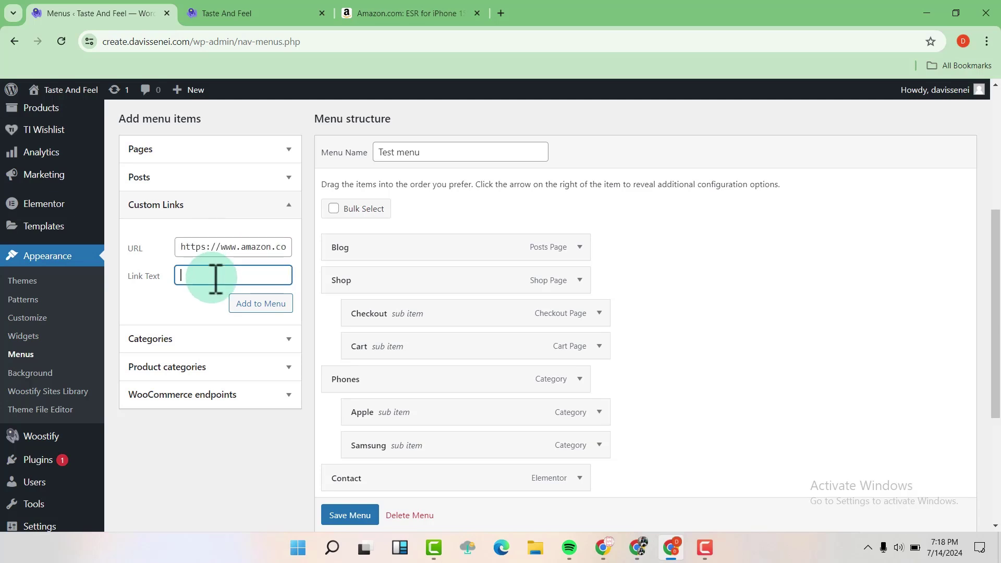
click(398, 13)
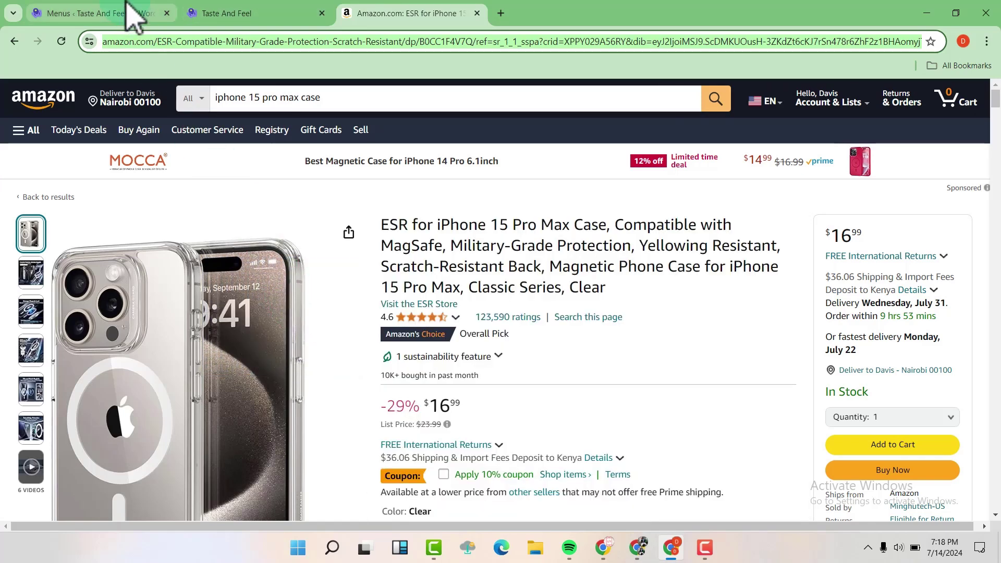
click(130, 16)
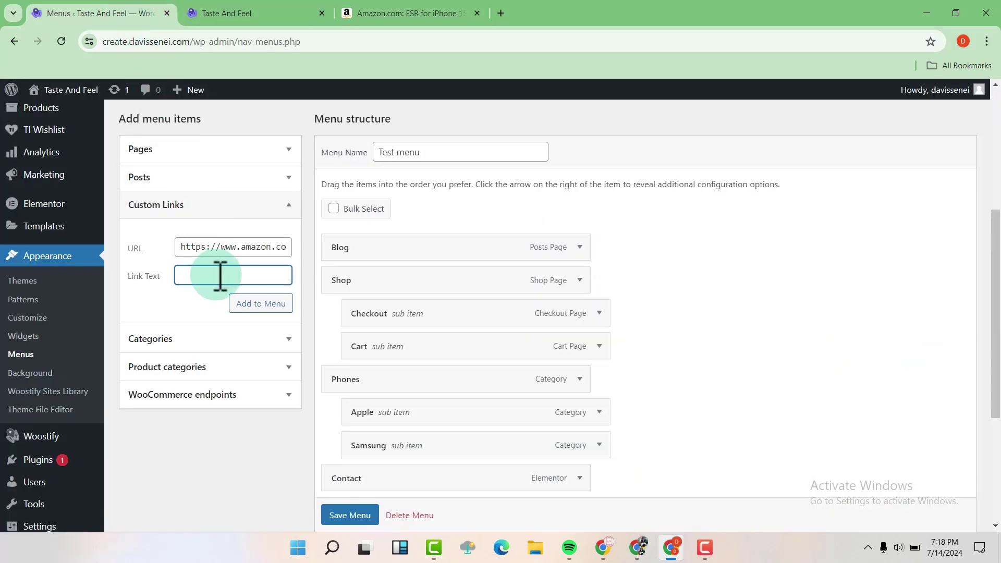
click(263, 307)
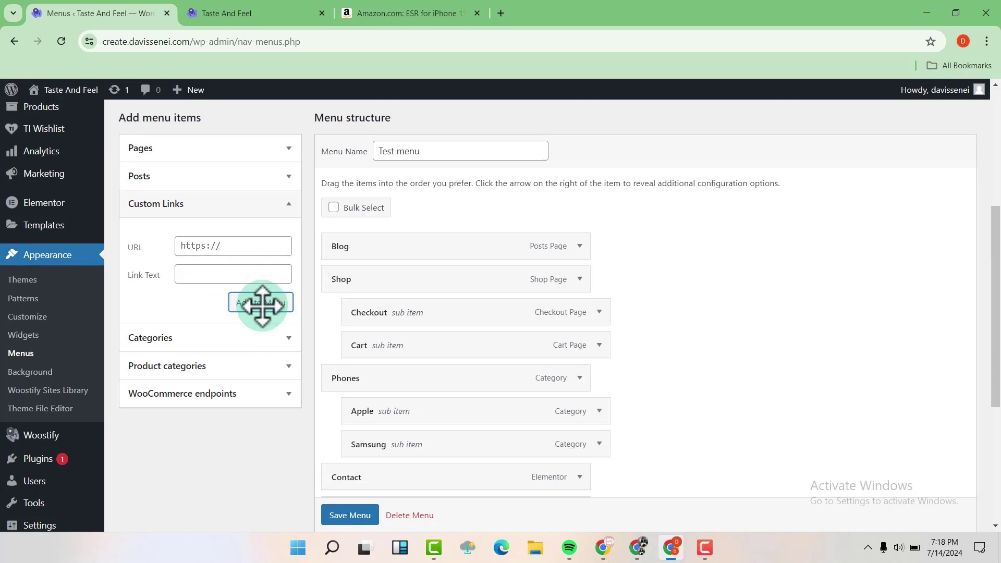
scroll(264, 320, down, 3)
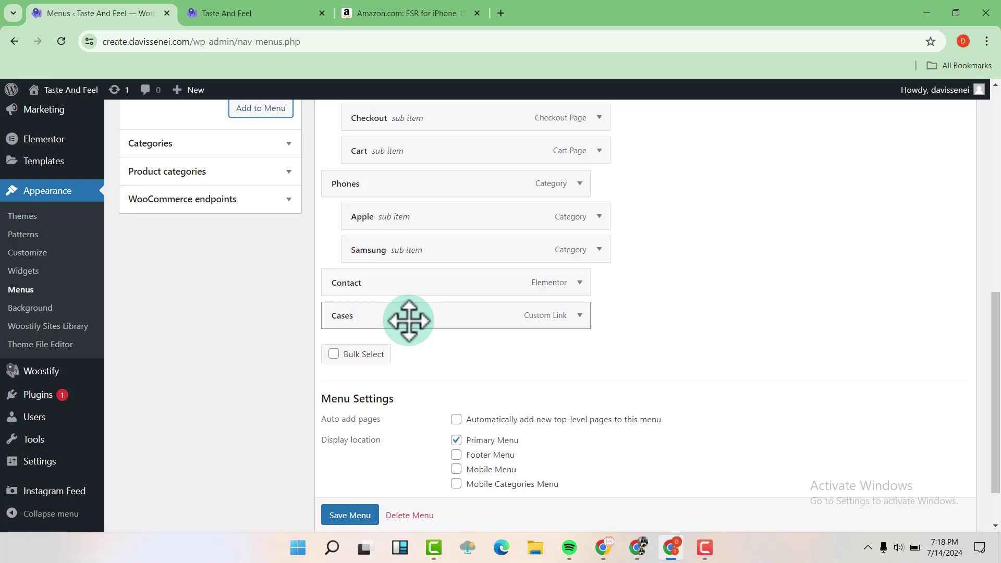
scroll(407, 319, up, 1)
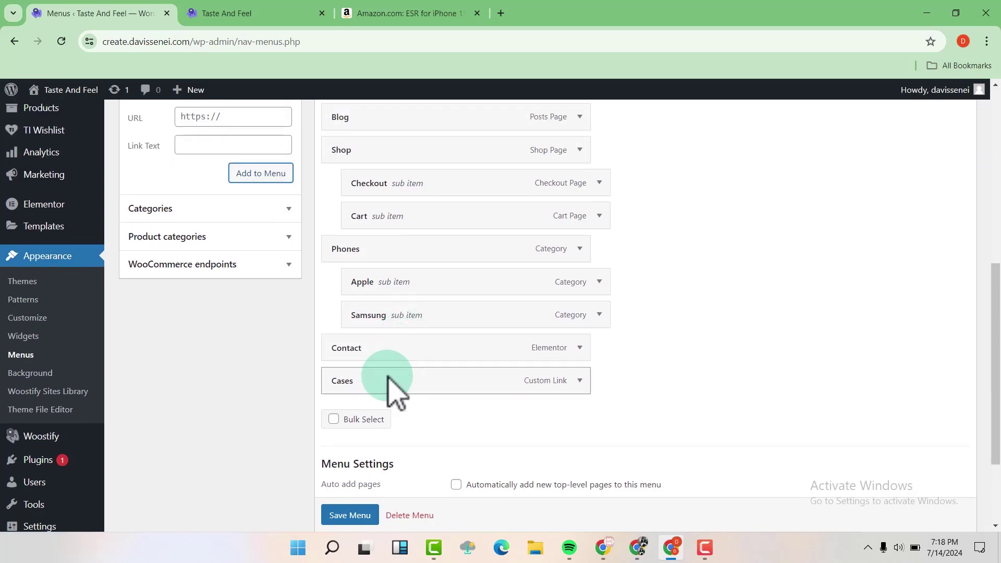
scroll(388, 375, up, 1)
Step: Move Cases to second position right below Blog and save the menu
mouse_move(377, 450)
mouse_down()
mouse_move(378, 181)
mouse_move(368, 219)
mouse_up()
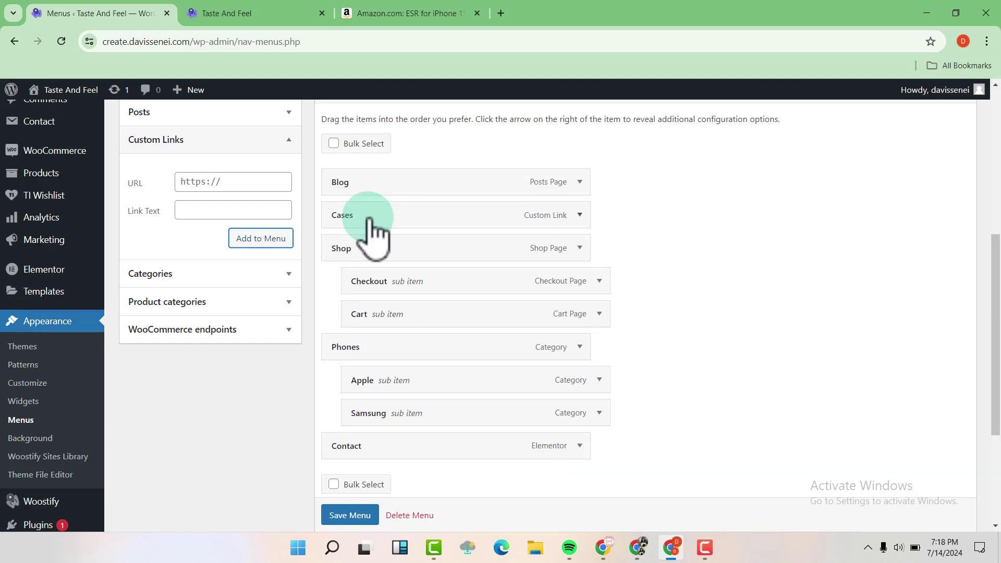
click(360, 516)
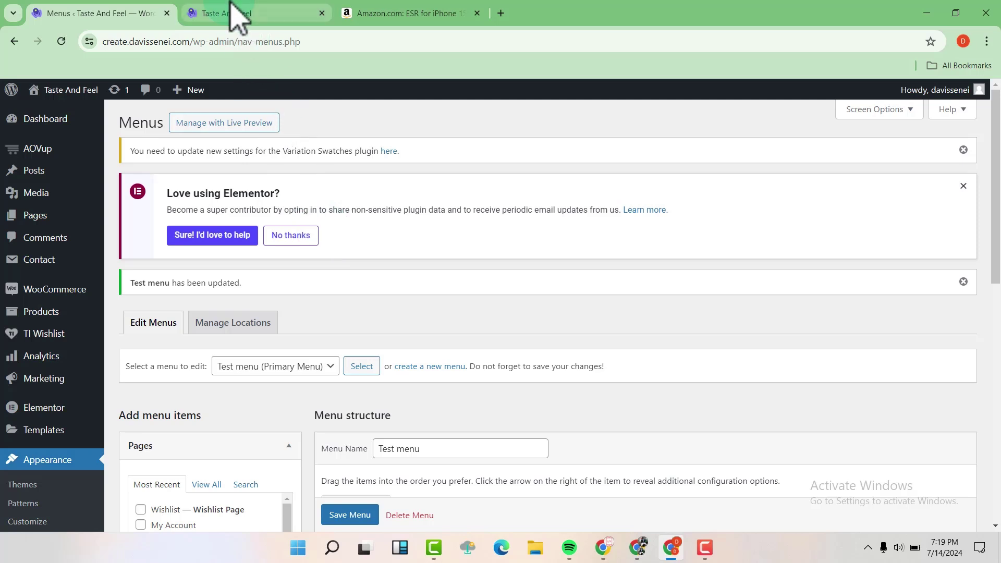
Step: Reload the live homepage, follow the new Cases link to the Amazon page and return home
click(235, 14)
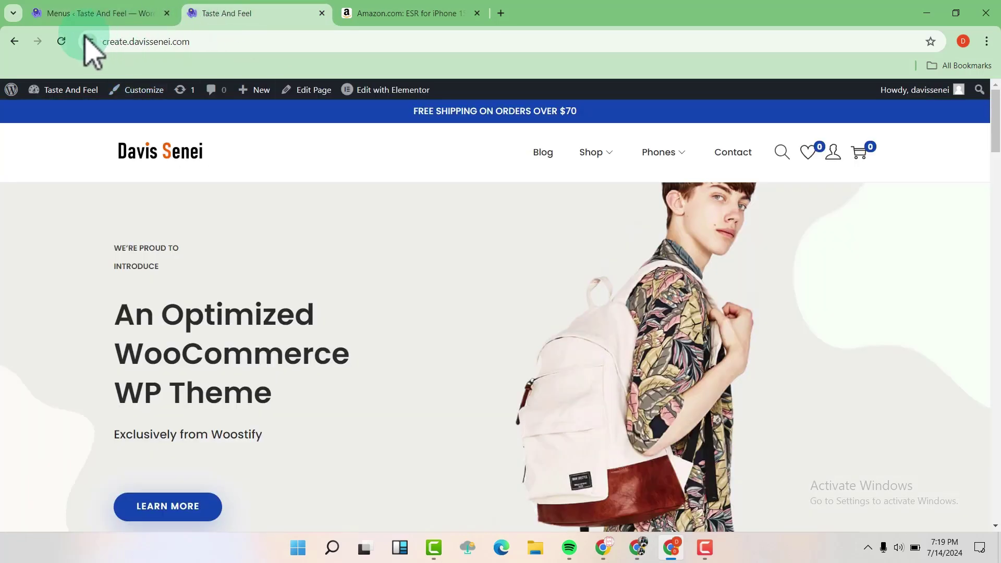
click(62, 41)
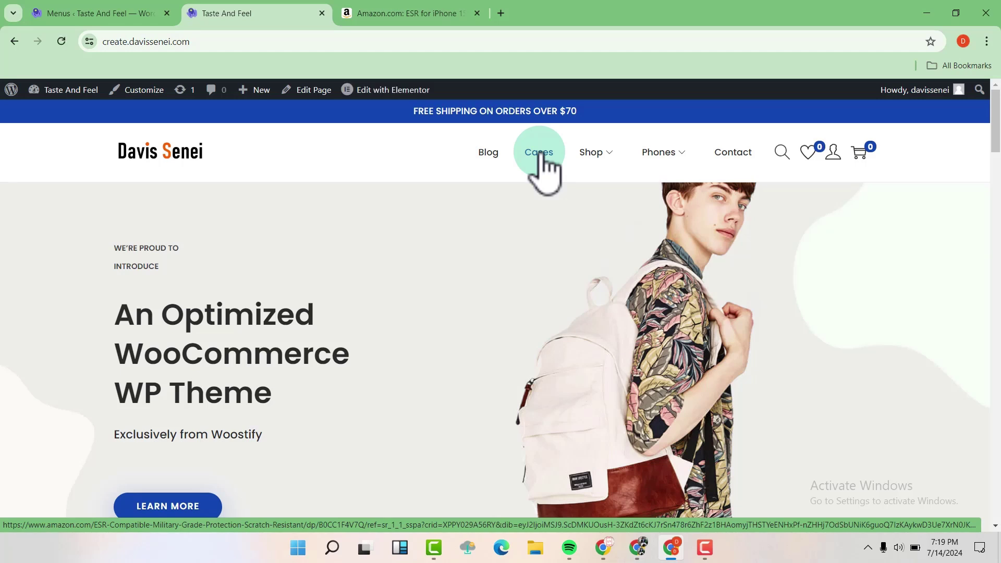
click(541, 160)
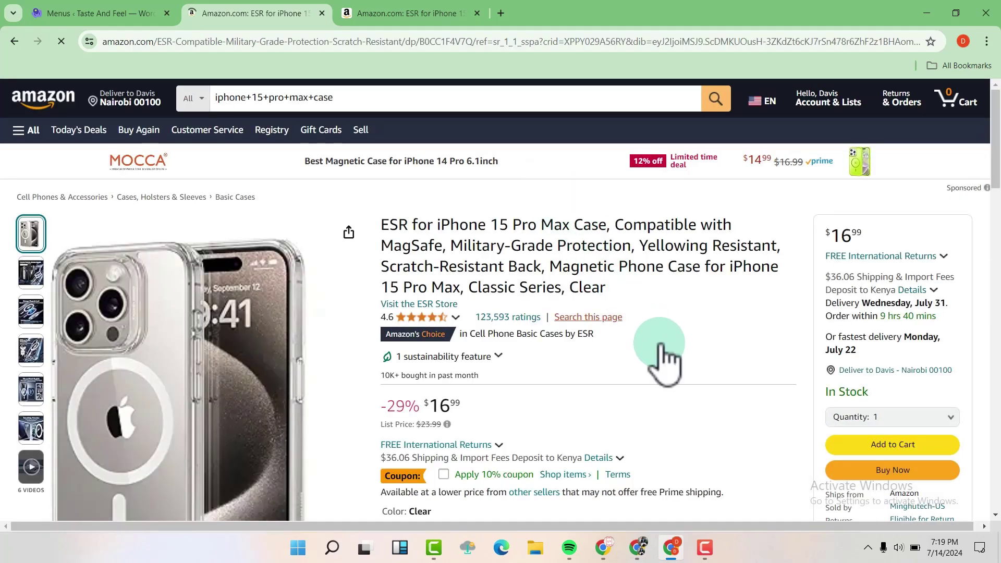
click(15, 41)
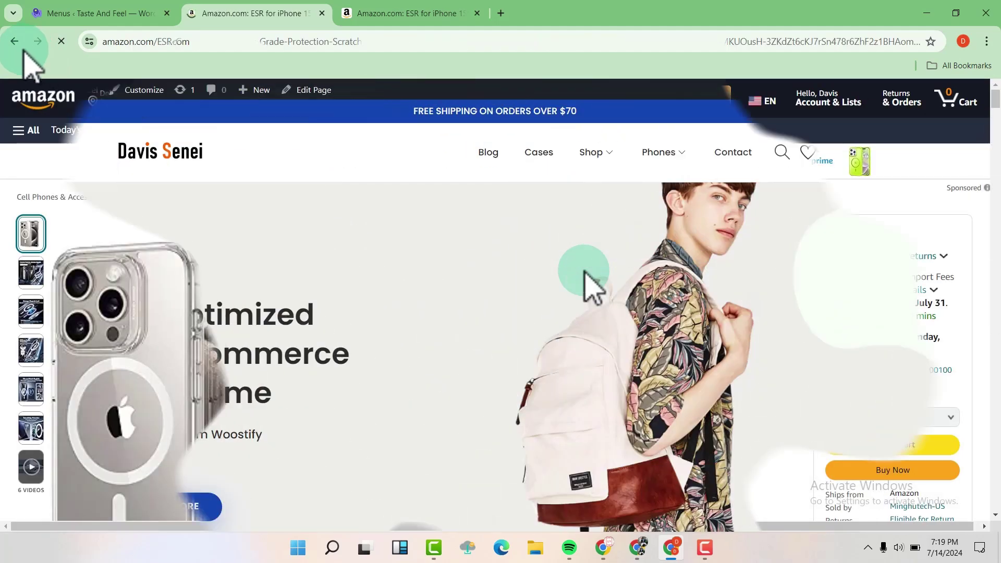